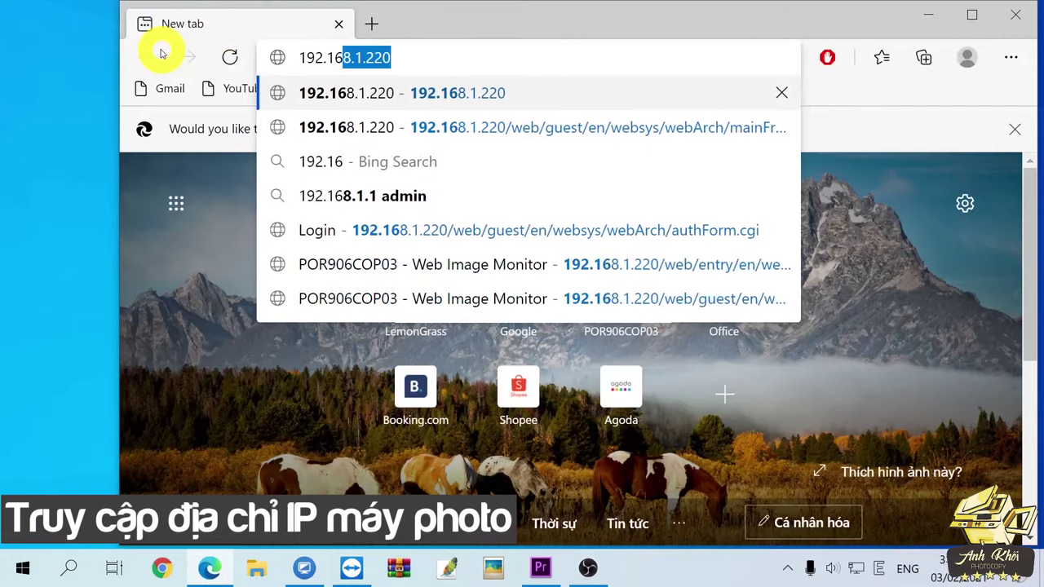
# Open the photocopier's web page at 192.168.1.220 to check its model, and return to the desktop
pyautogui.write('220')
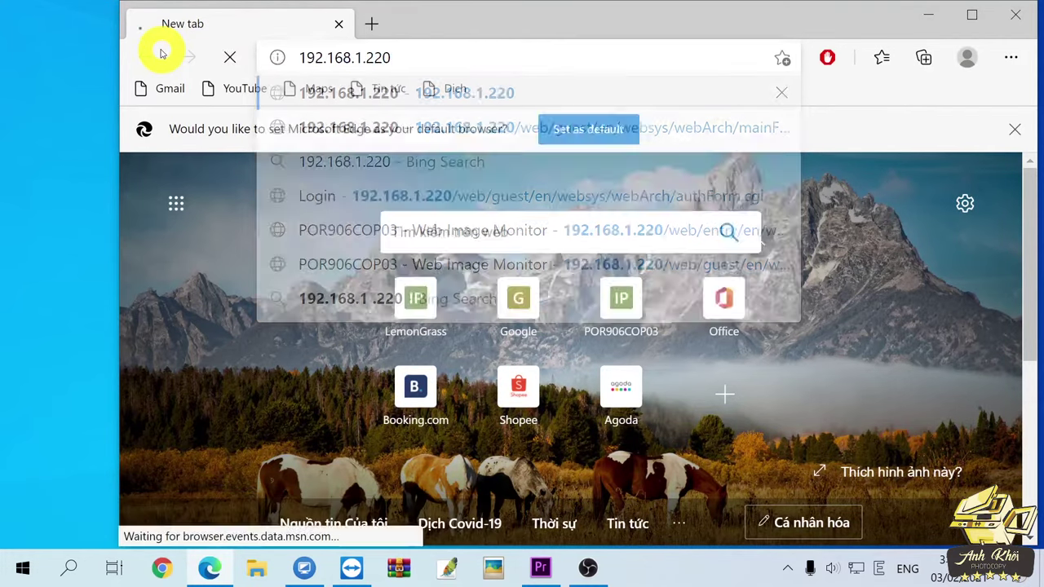
pyautogui.press('Return')
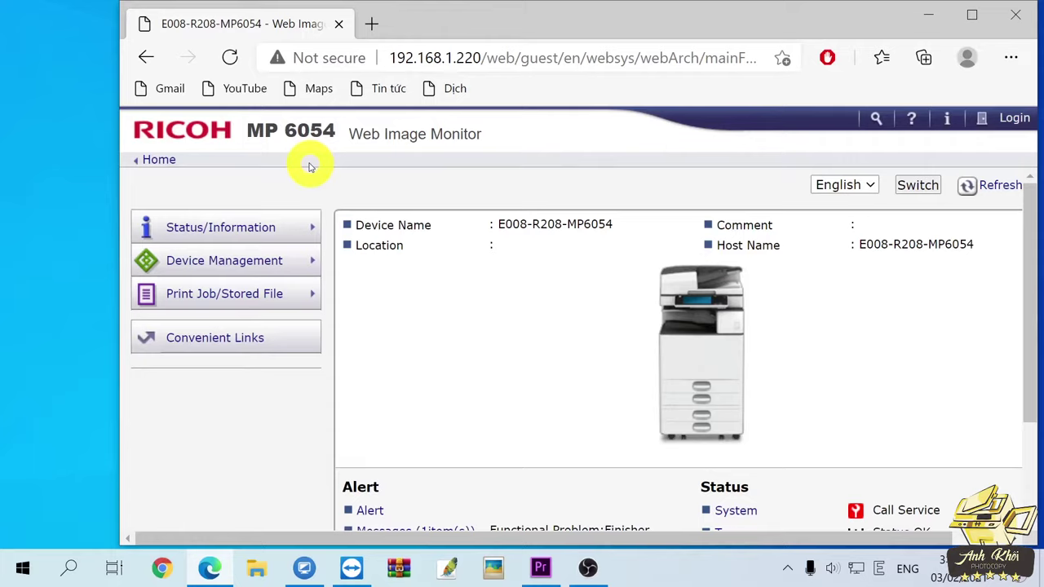
pyautogui.press('super+d')
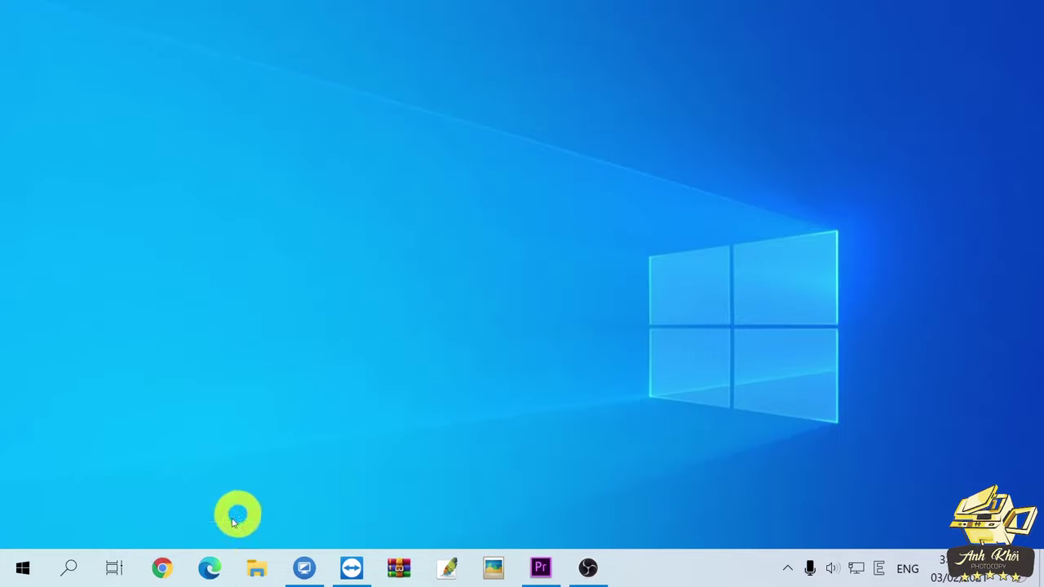
# Open Microsoft Edge and search the web for "driver 6054"
pyautogui.click(210, 564)
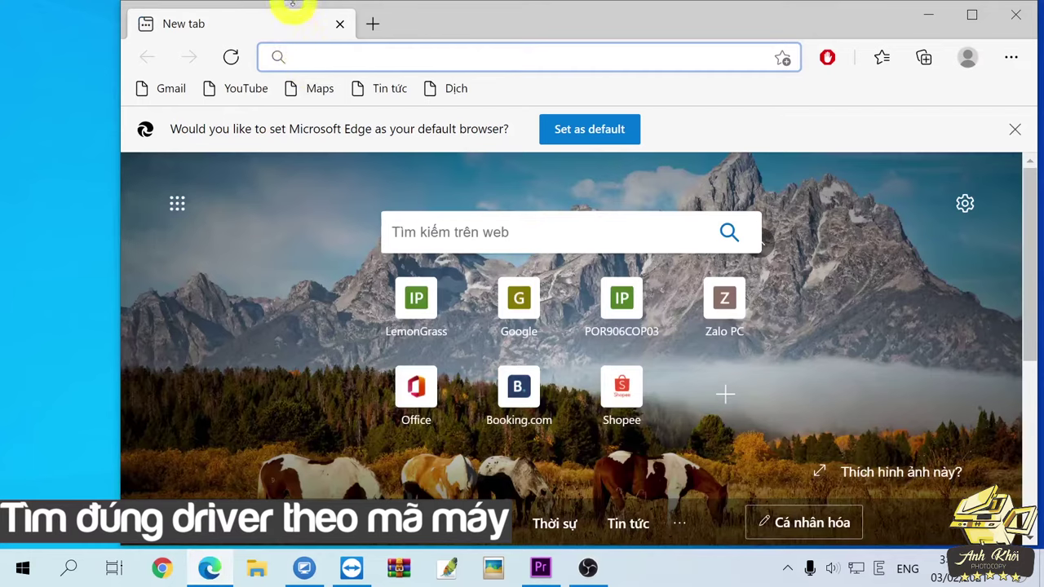
pyautogui.write('driver')
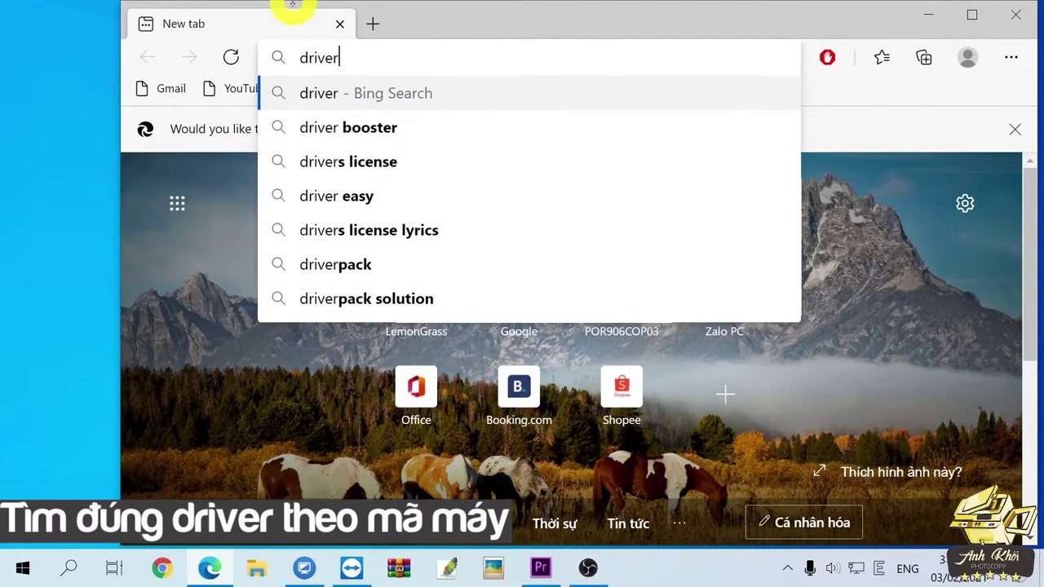
pyautogui.write(' 6054')
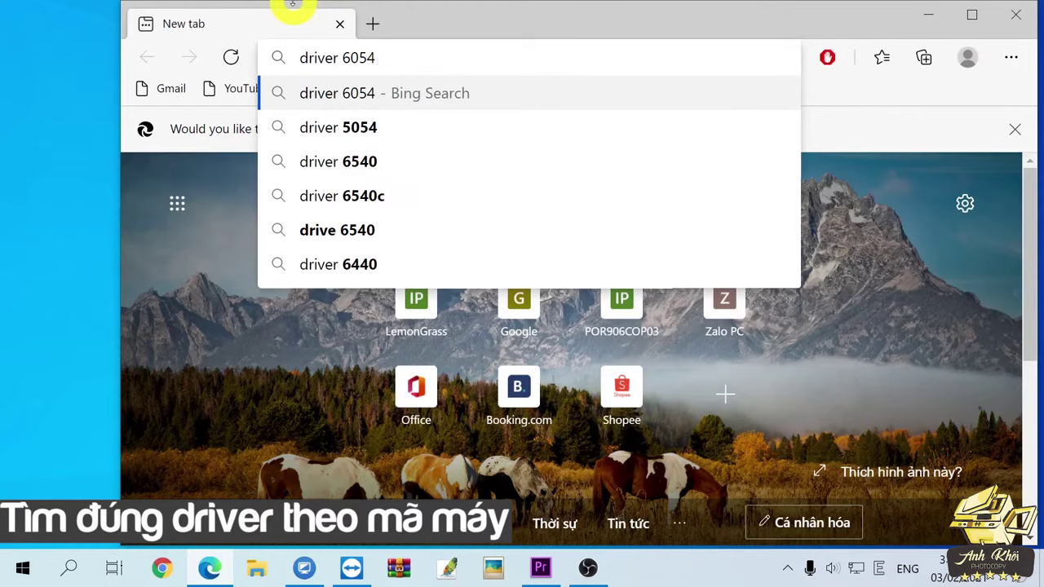
pyautogui.press('Return')
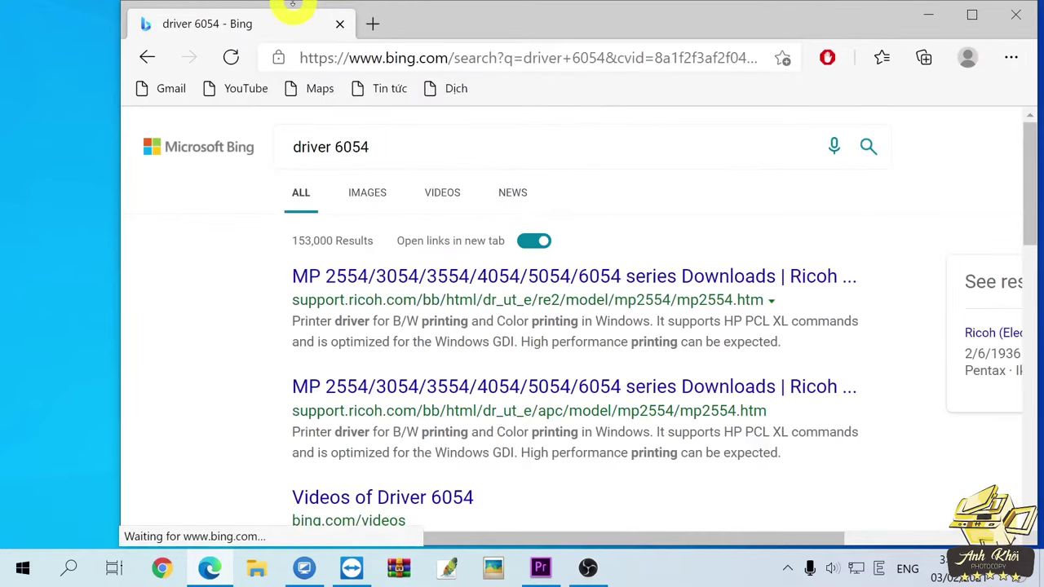
# Download the PCL 6 printer driver from Ricoh's MP 2554/3054/3554/4054/5054/6054 series support page
pyautogui.click(388, 278)
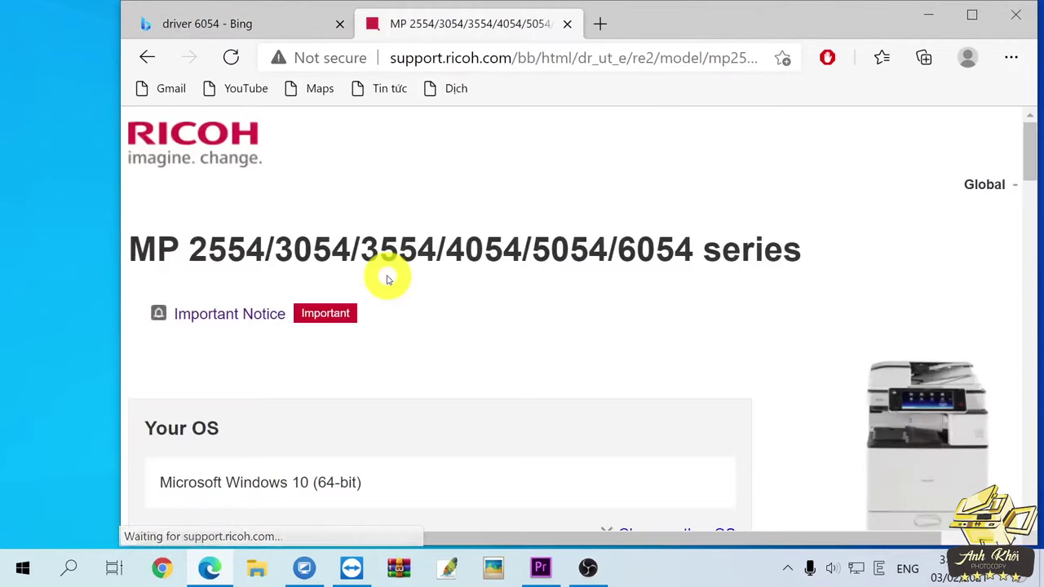
pyautogui.moveTo(1029, 152); pyautogui.dragTo(1029, 214)
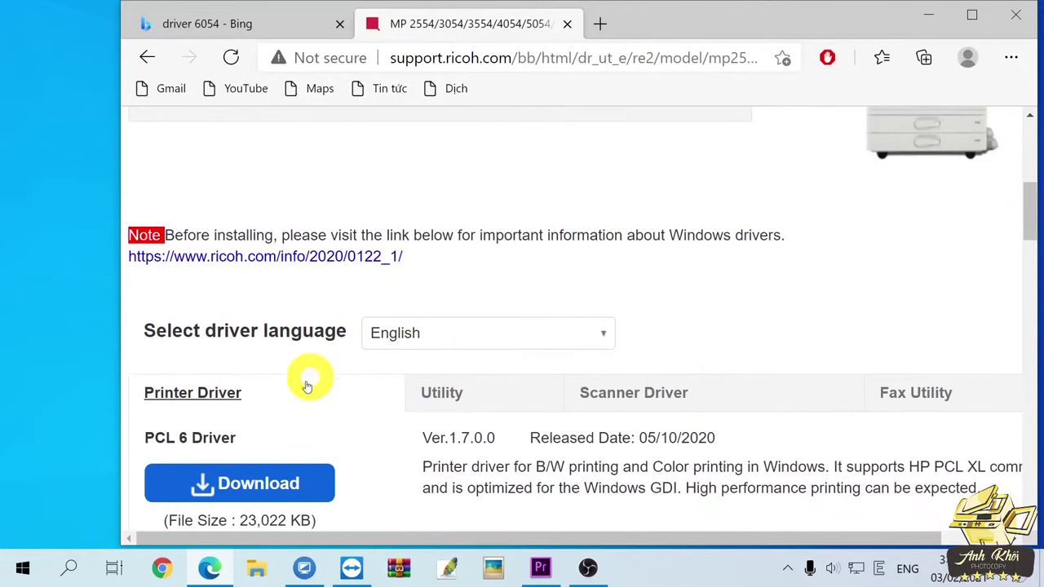
pyautogui.click(272, 479)
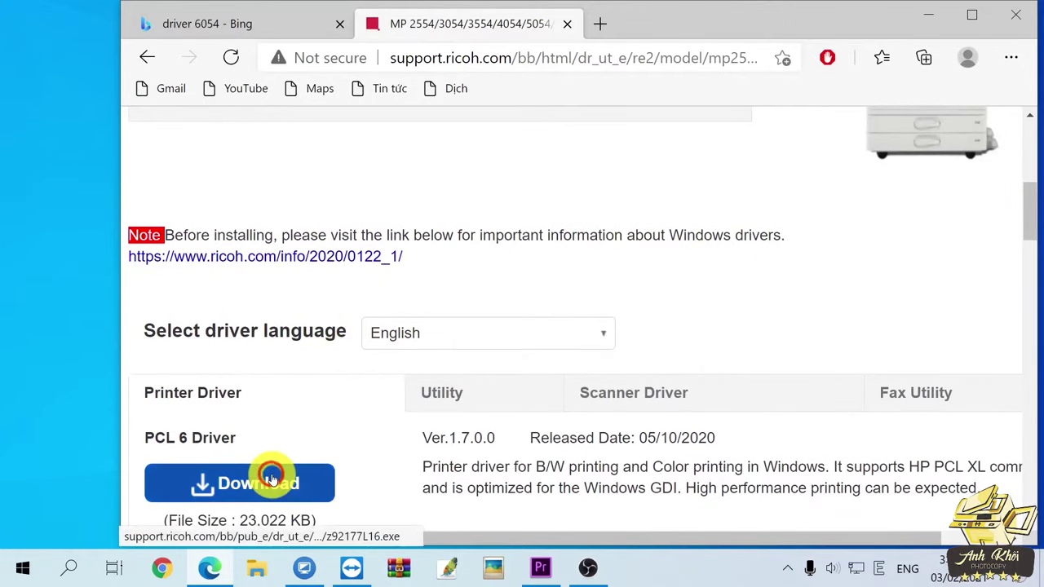
pyautogui.click(271, 479)
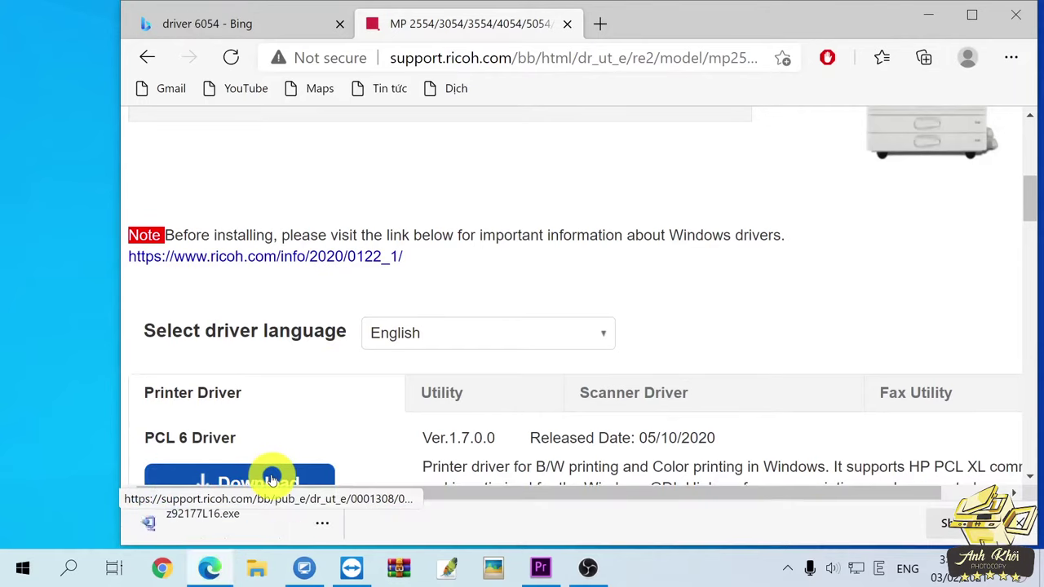
# Run the downloaded z92177L16.exe, unzip it to c:\temp\z92177L16, and close the extractor and the browser
pyautogui.click(321, 523)
pyautogui.click(367, 302)
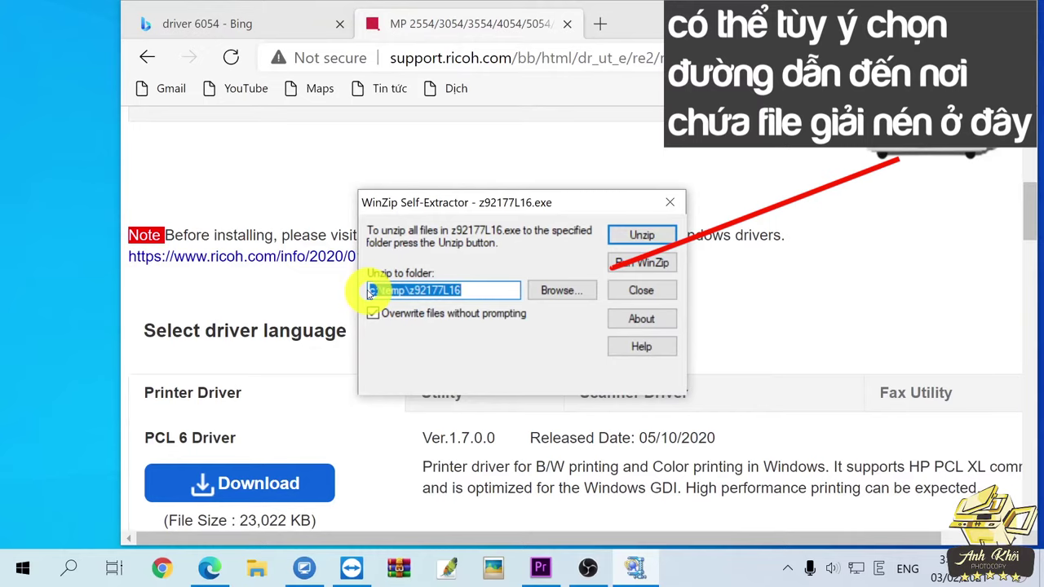
pyautogui.click(660, 236)
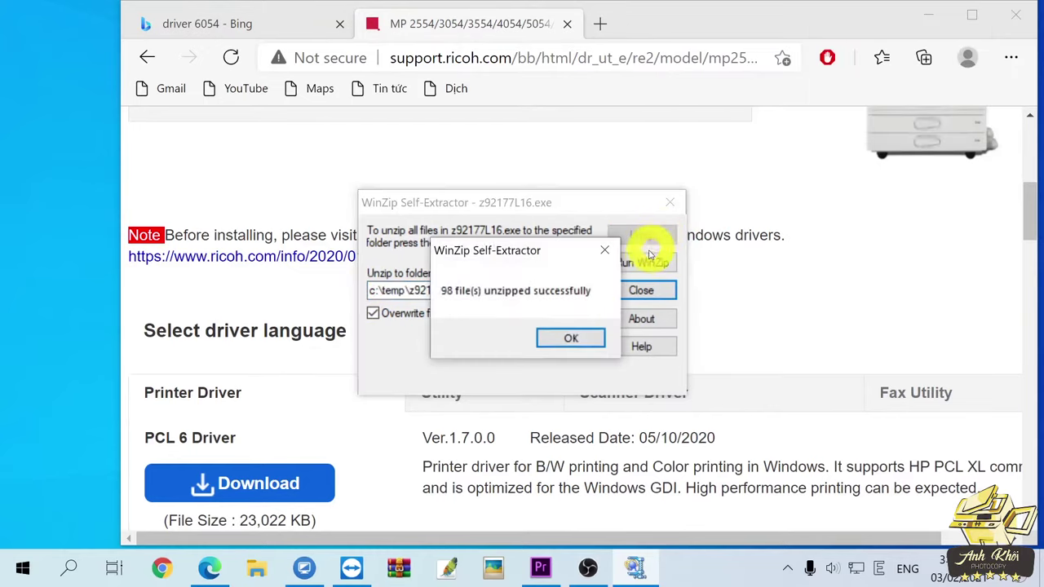
pyautogui.click(592, 347)
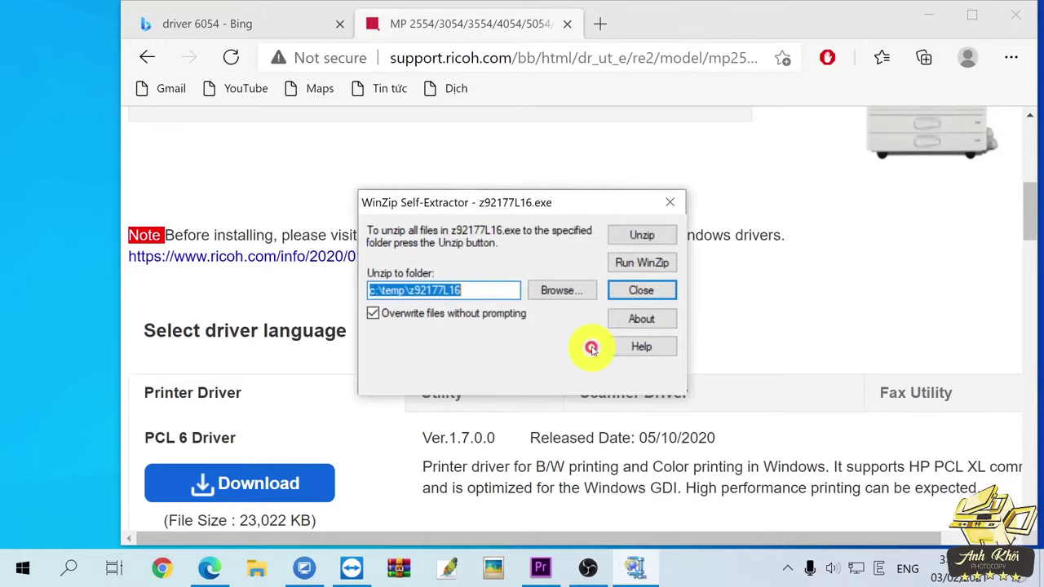
pyautogui.click(640, 291)
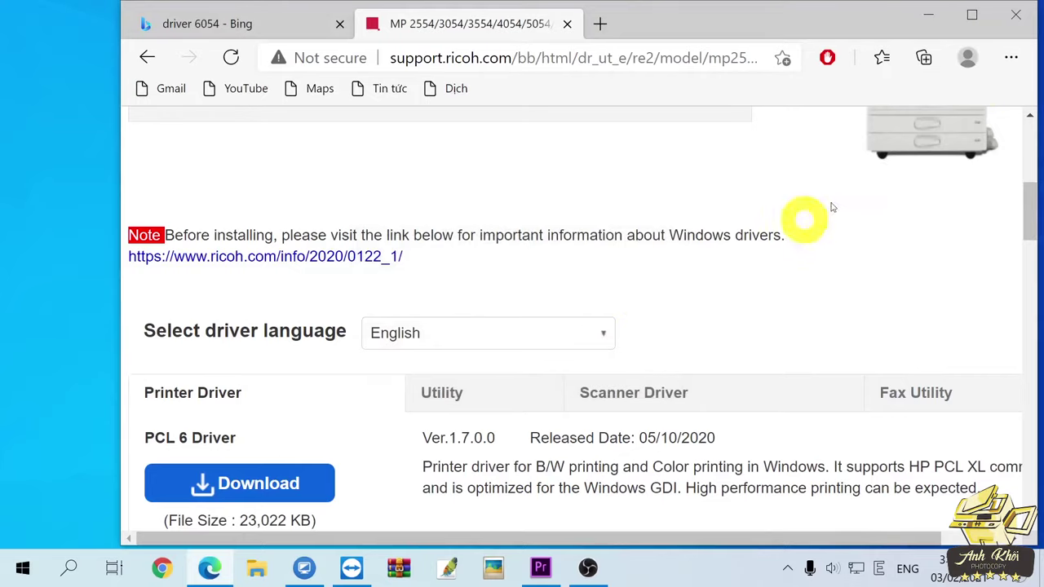
pyautogui.click(1025, 16)
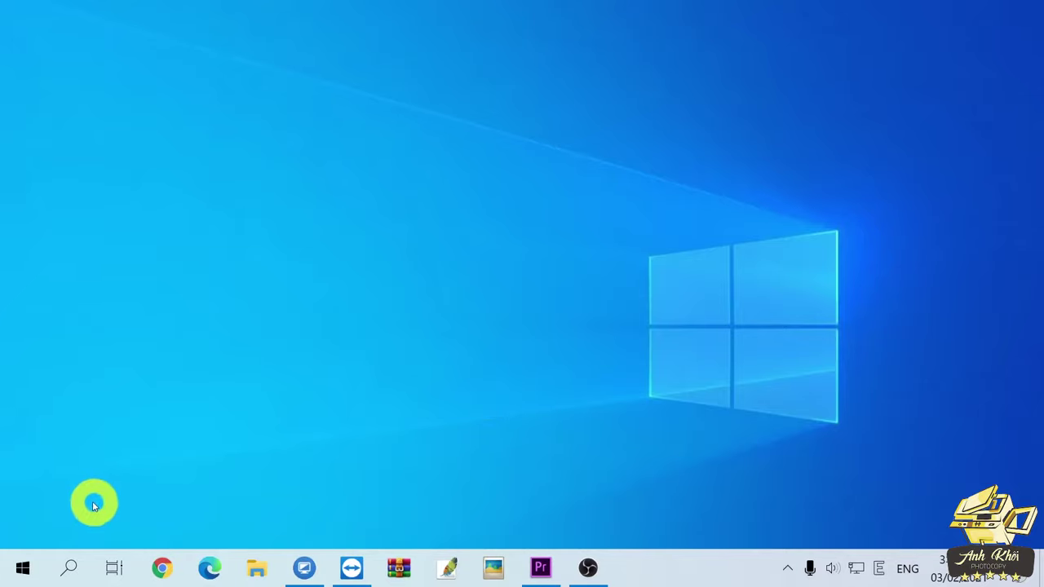
# Find Control Panel through Windows search and open its Devices and Printers view
pyautogui.click(22, 568)
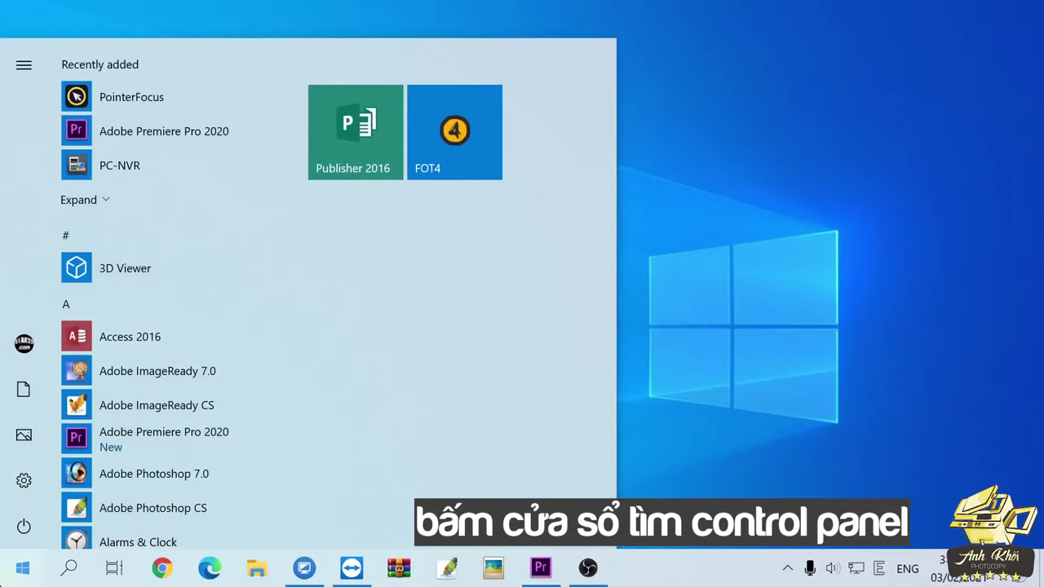
pyautogui.write('contr')
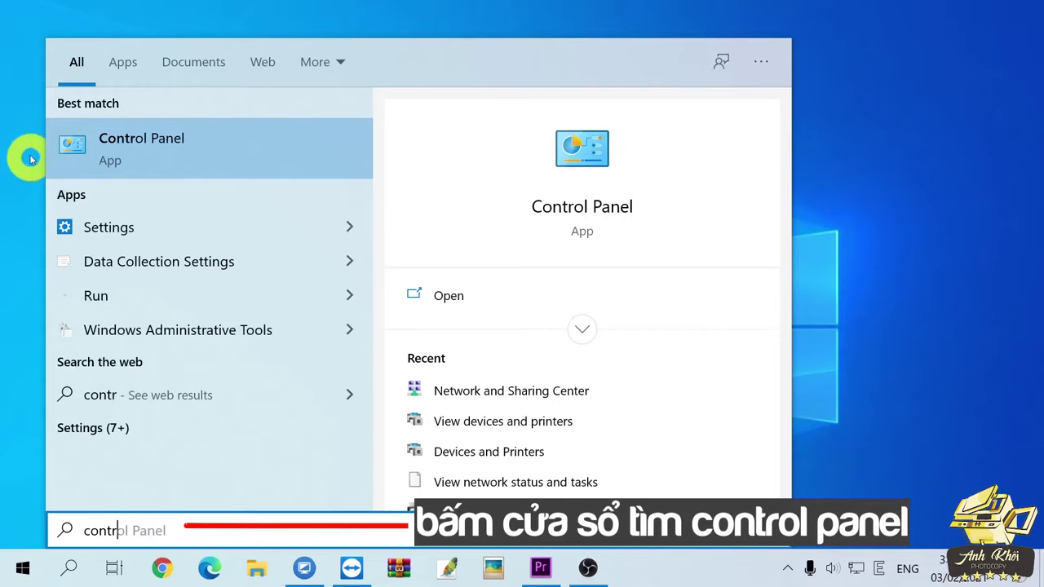
pyautogui.click(76, 151)
pyautogui.click(127, 152)
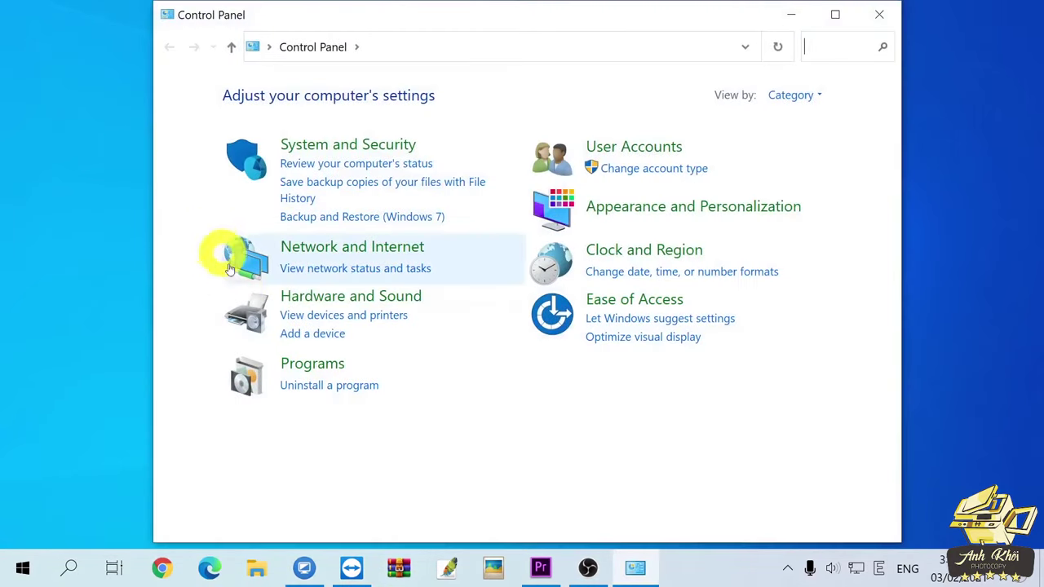
pyautogui.click(378, 316)
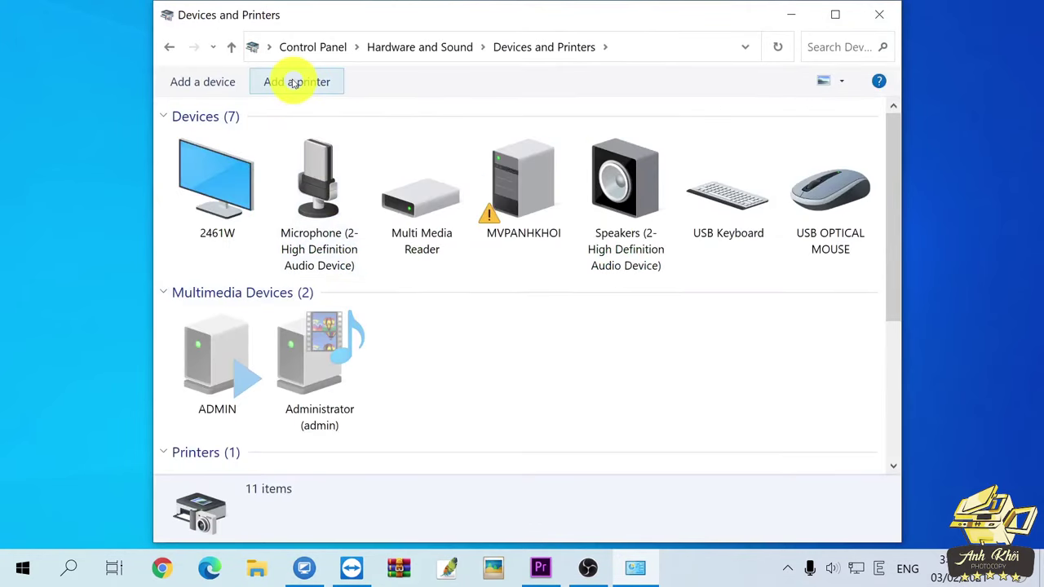
# Start adding an unlisted printer using a TCP/IP address or hostname
pyautogui.click(293, 83)
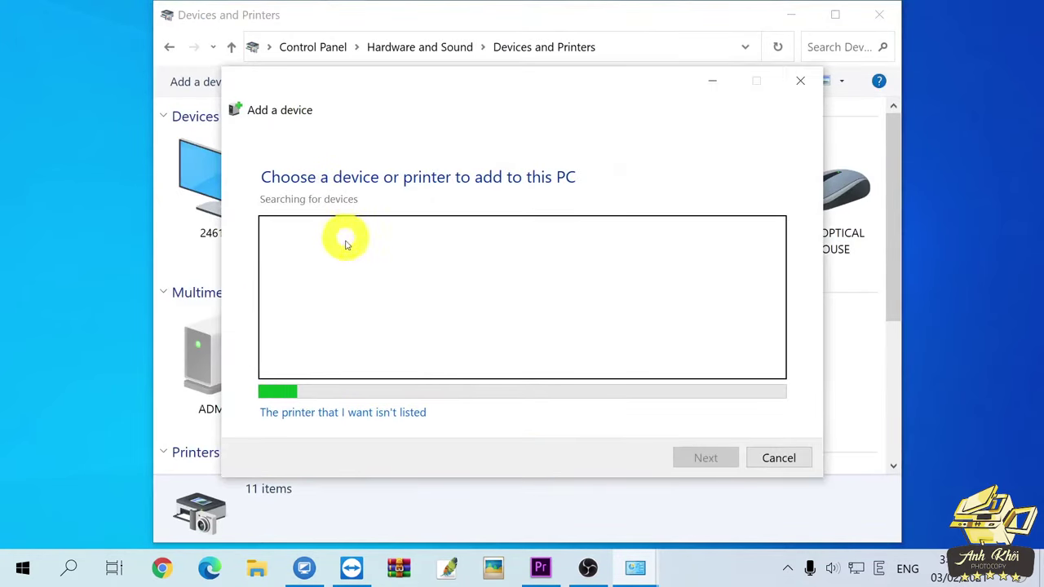
pyautogui.click(389, 412)
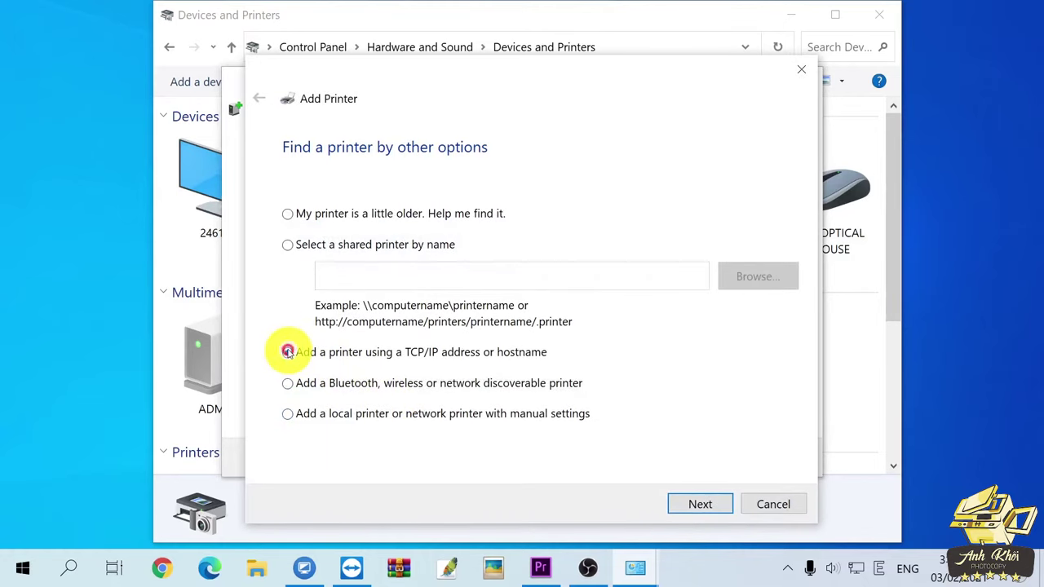
pyautogui.click(706, 504)
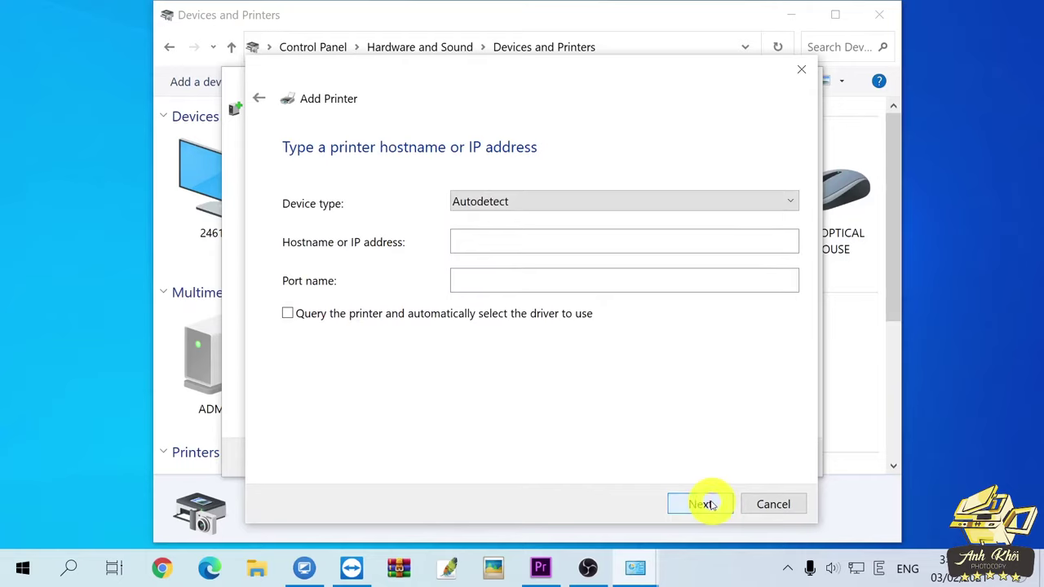
# Set the device type to TCP/IP Device and the printer's IP address to 192.168.1.220, and continue to driver selection
pyautogui.click(551, 202)
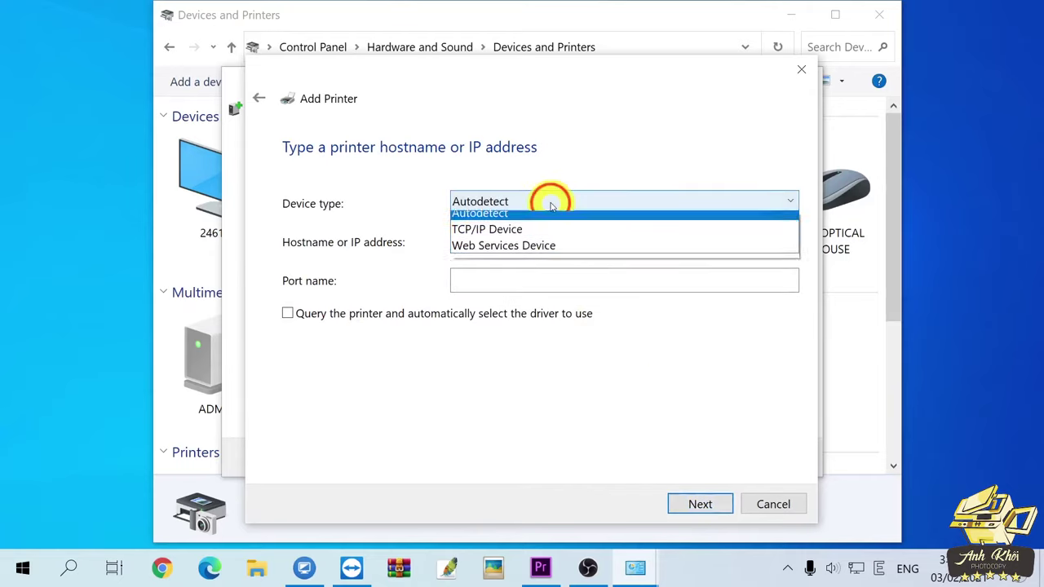
pyautogui.click(517, 237)
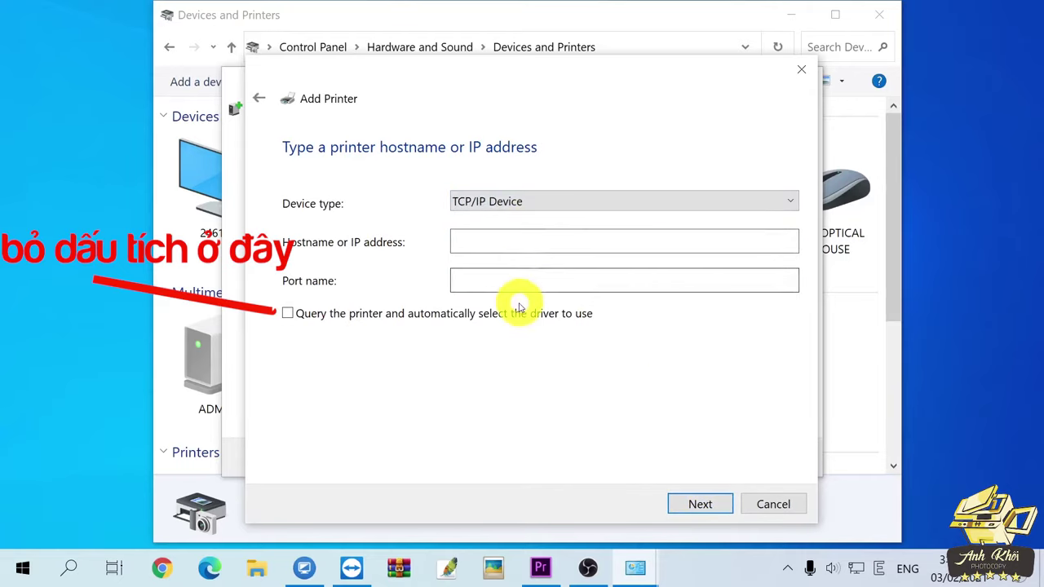
pyautogui.click(530, 233)
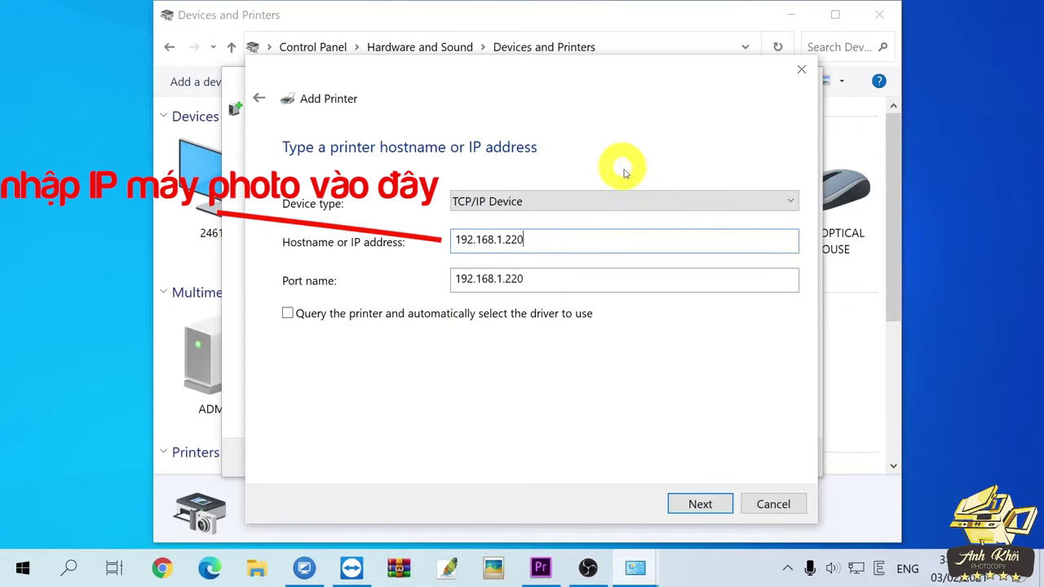
pyautogui.click(698, 504)
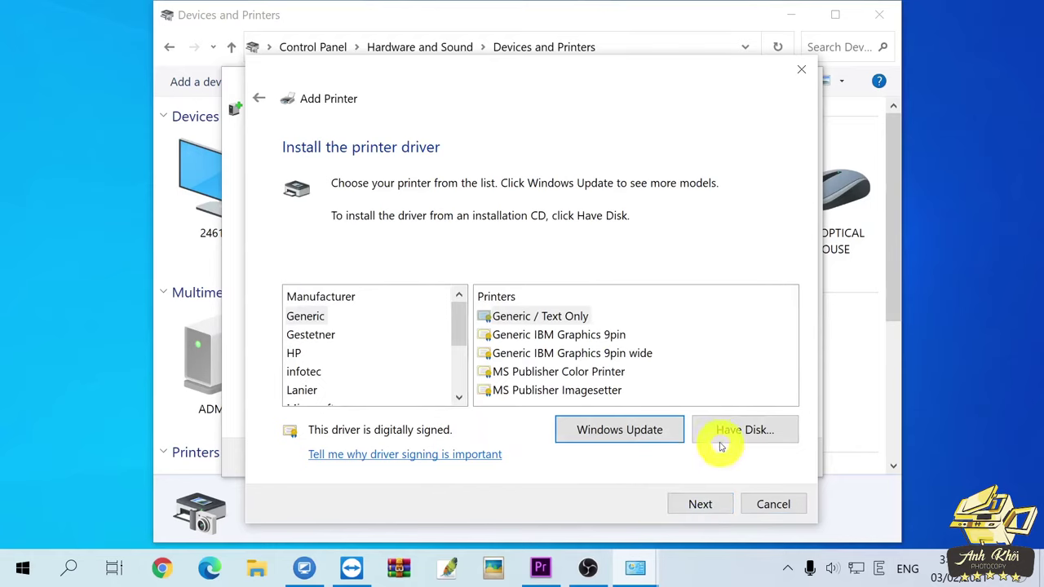
# Choose to install the driver from a disk and browse to the WINDOWS (C:) drive for its setup file
pyautogui.click(742, 426)
pyautogui.click(695, 389)
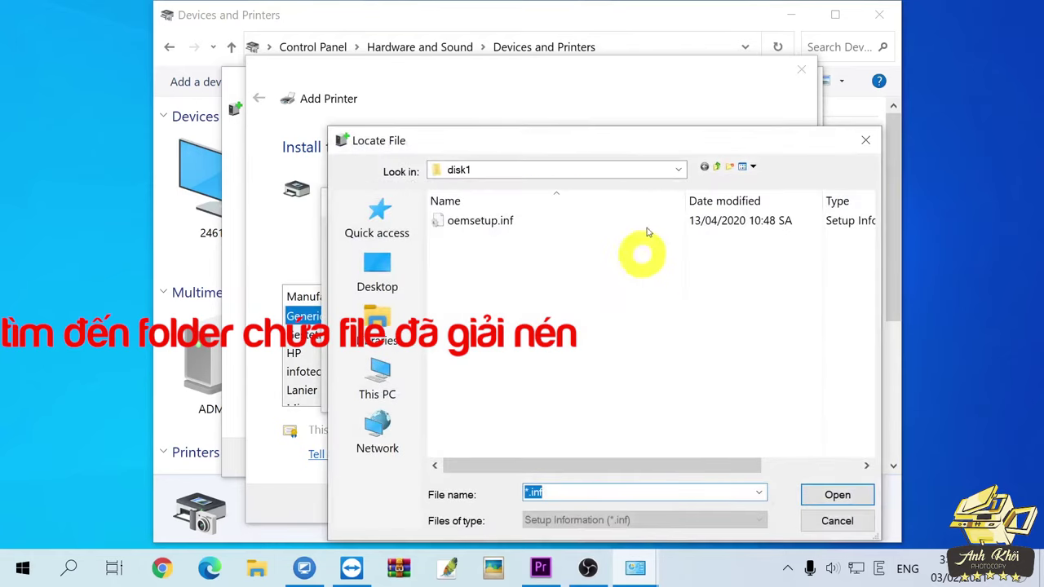
pyautogui.click(681, 168)
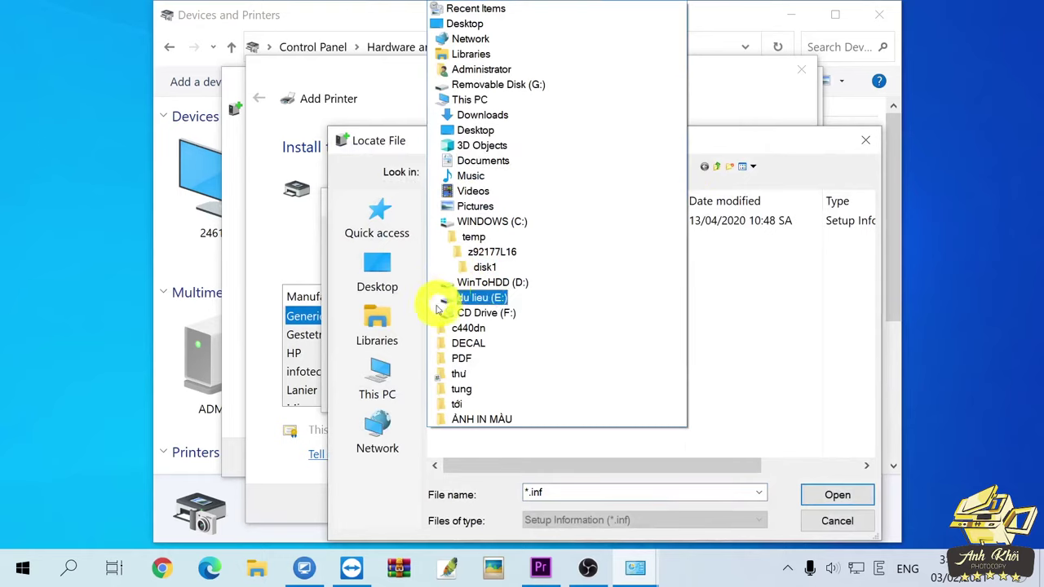
pyautogui.click(493, 221)
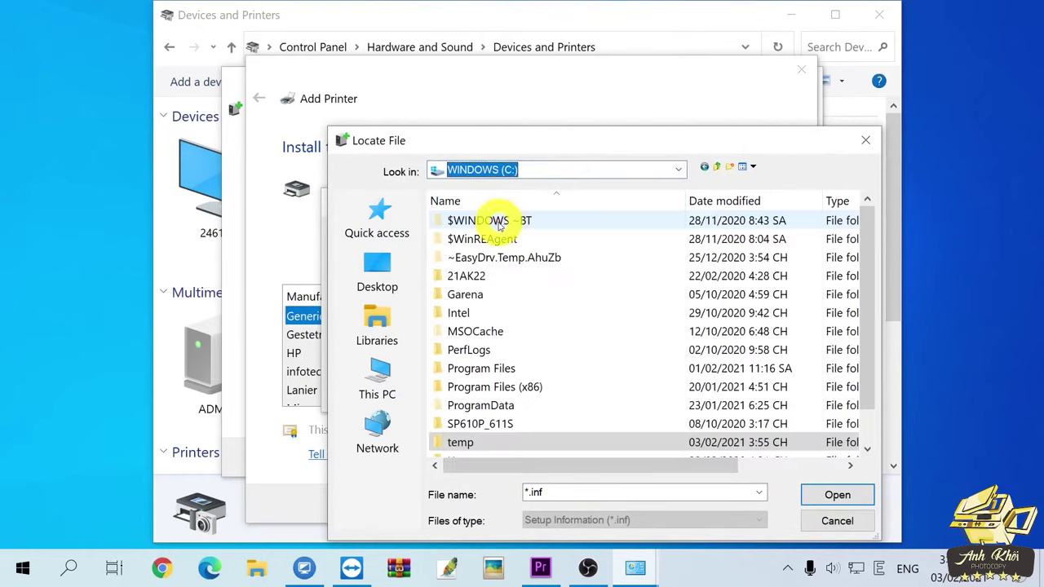
pyautogui.click(393, 385)
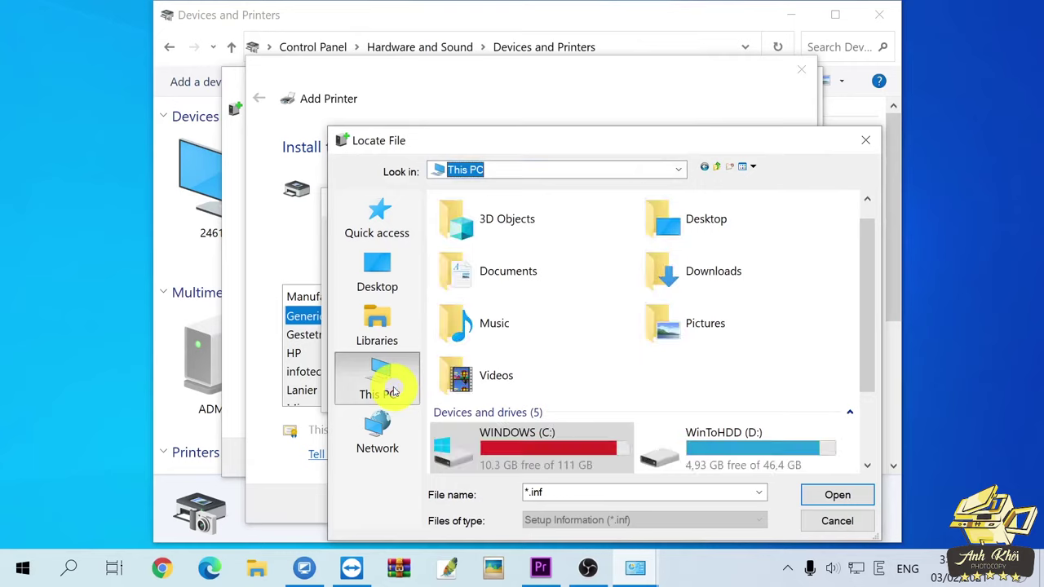
pyautogui.doubleClick(550, 432)
pyautogui.scroll(-1, 503, 393)
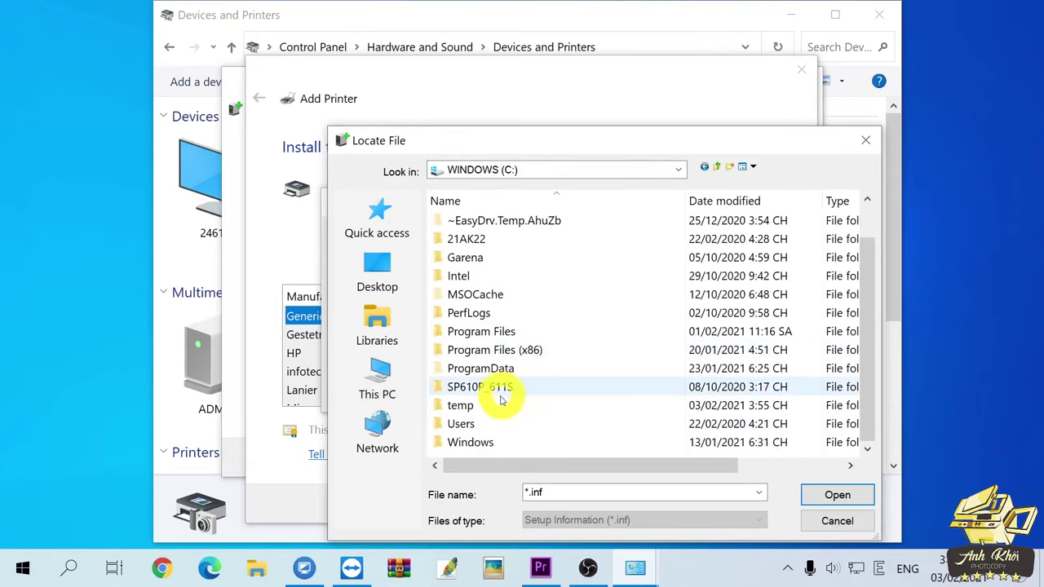
# Load oemsetup.inf from temp\z92177L16\disk1 as the driver source and confirm the installation path
pyautogui.doubleClick(477, 405)
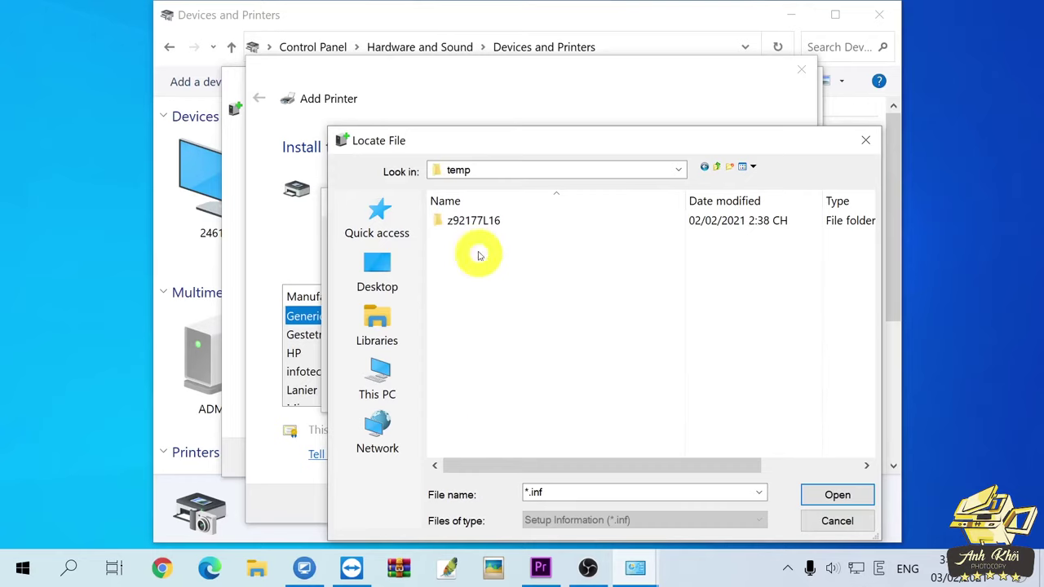
pyautogui.doubleClick(475, 221)
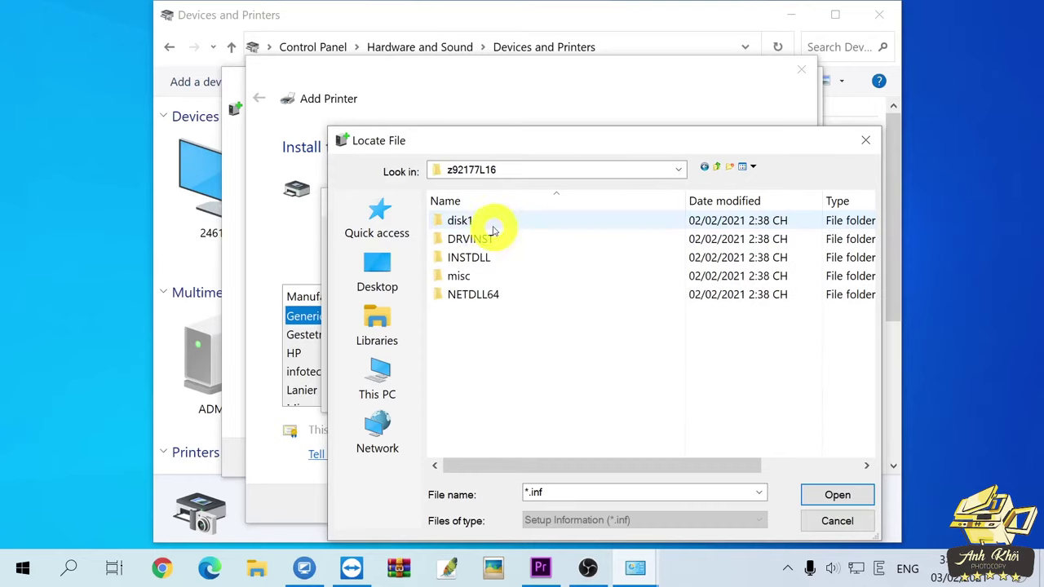
pyautogui.click(493, 222)
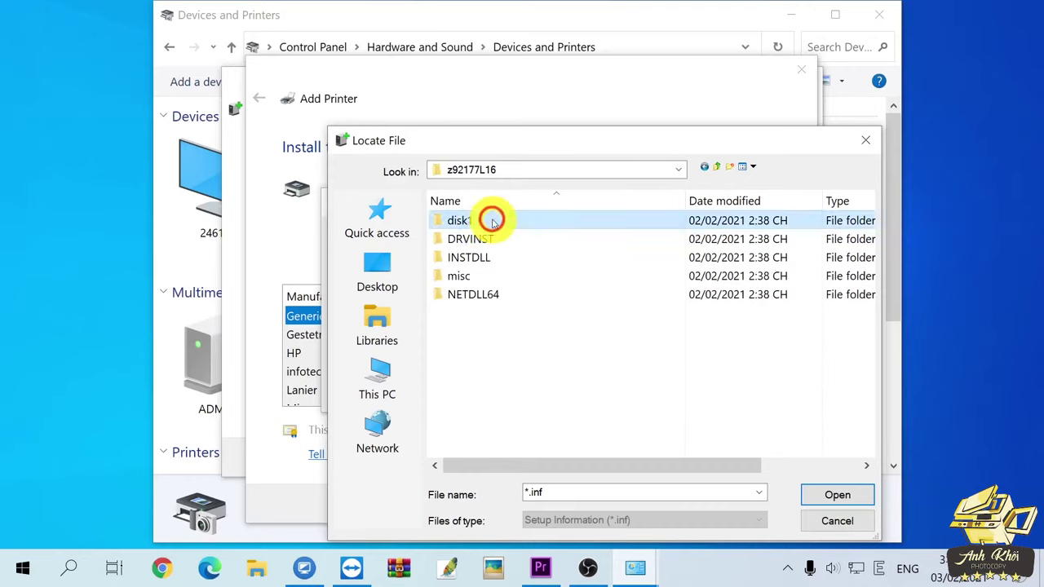
pyautogui.doubleClick(493, 221)
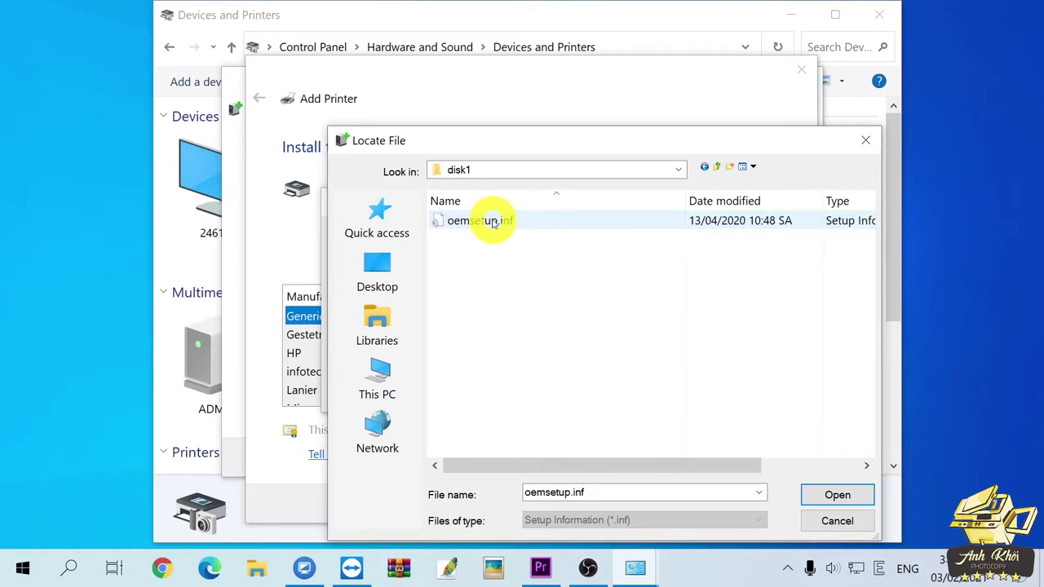
pyautogui.click(822, 497)
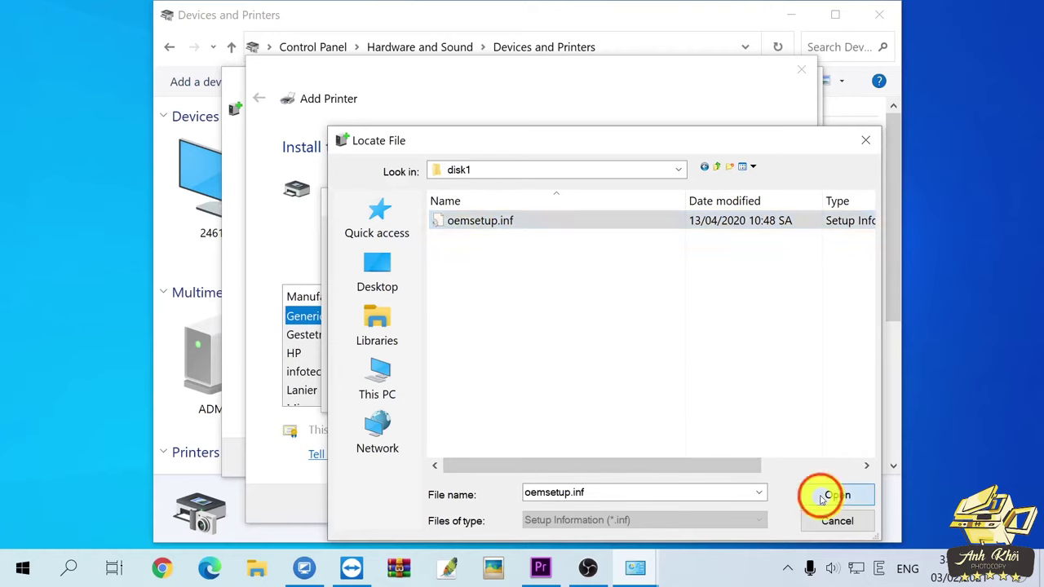
pyautogui.click(696, 244)
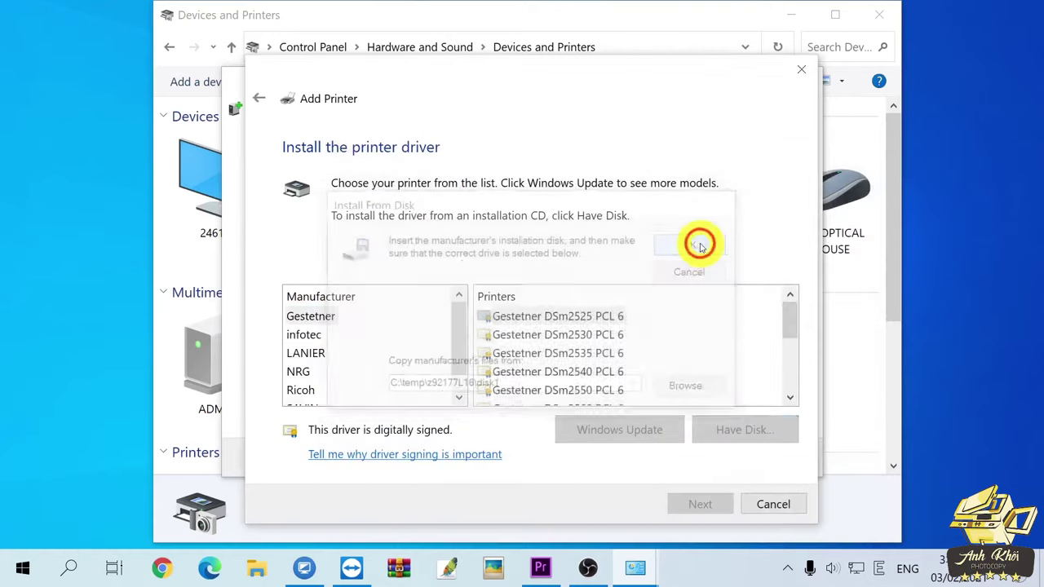
# Select the manufacturer Ricoh and the model RICOH MP 6054 PCL 6, and continue the driver installation
pyautogui.click(295, 390)
pyautogui.moveTo(788, 327); pyautogui.dragTo(792, 367)
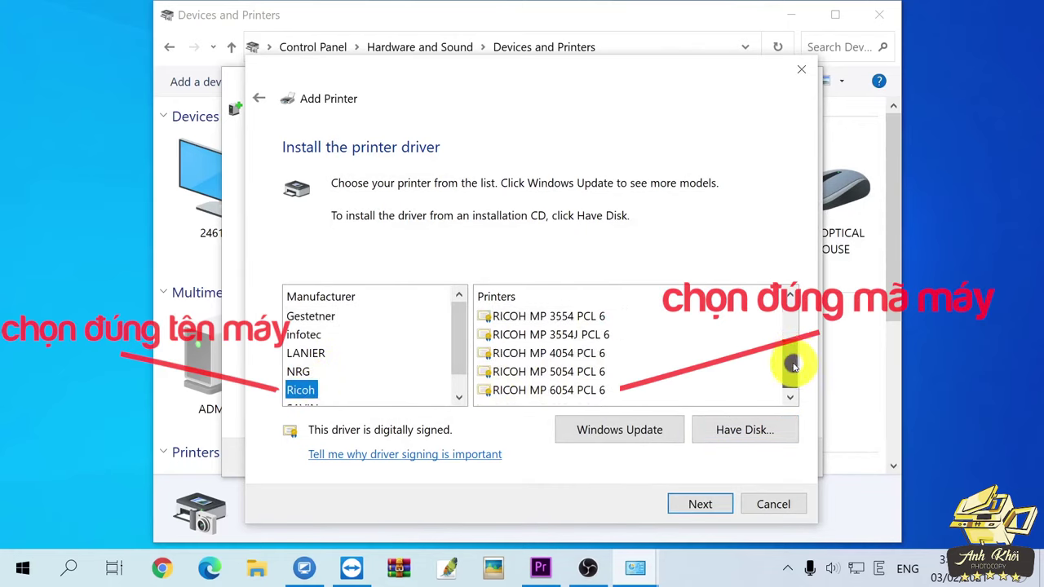
pyautogui.click(580, 389)
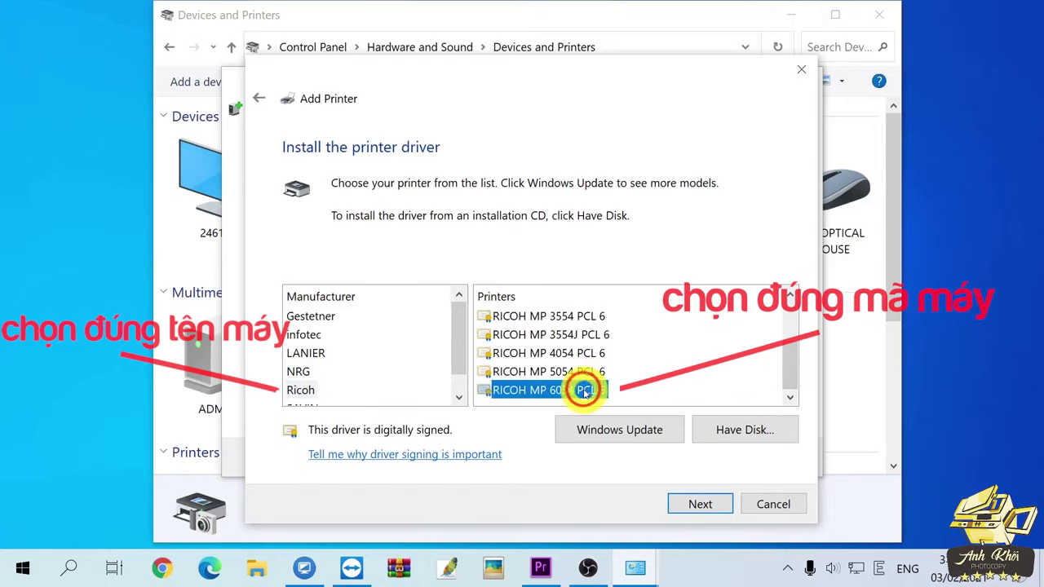
pyautogui.click(706, 505)
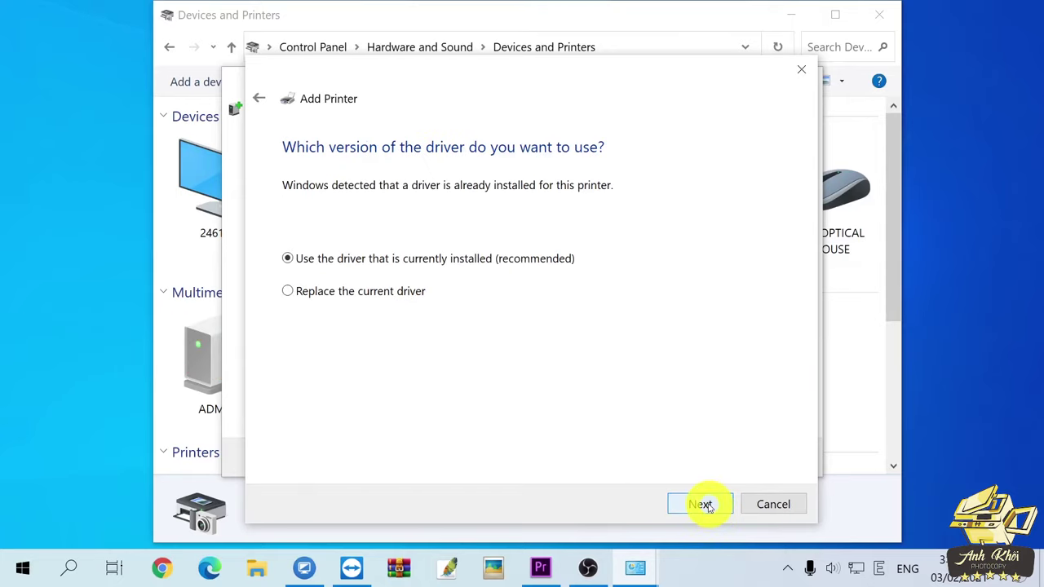
# Use the currently installed driver, accept the remaining printer settings, and finish adding it as the default printer
pyautogui.click(706, 506)
pyautogui.click(706, 506)
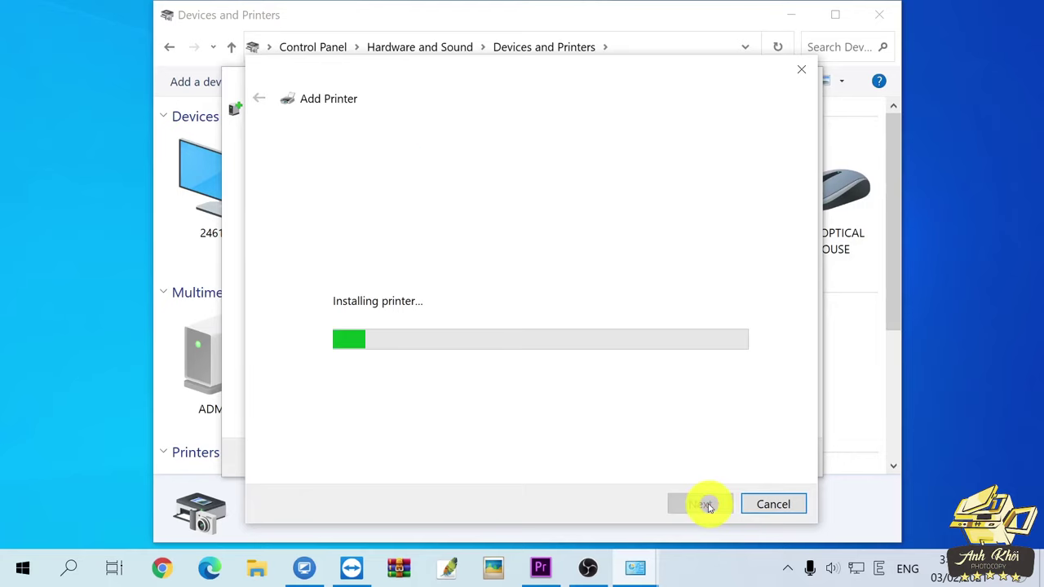
pyautogui.click(695, 503)
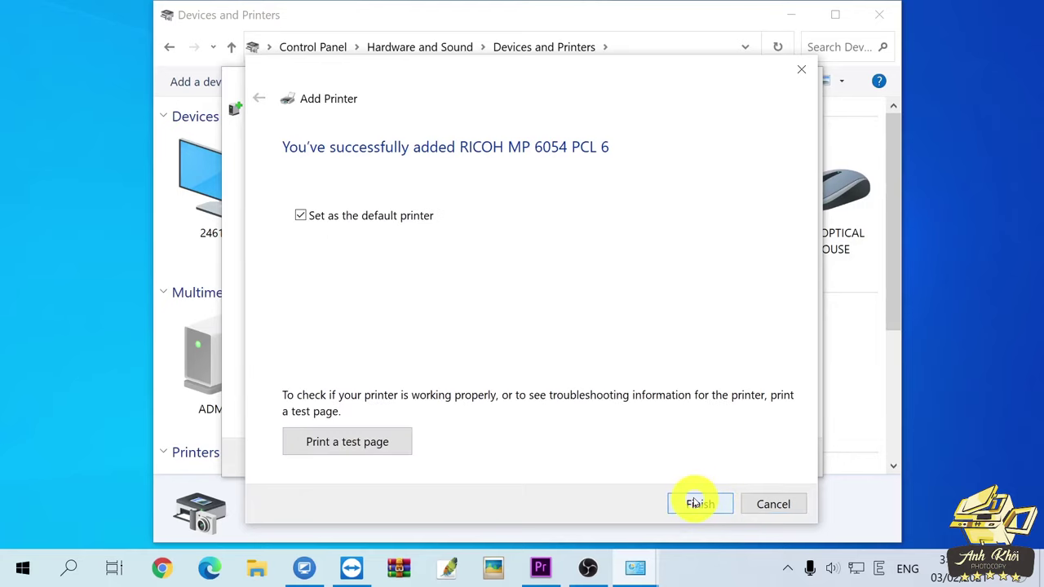
pyautogui.click(695, 503)
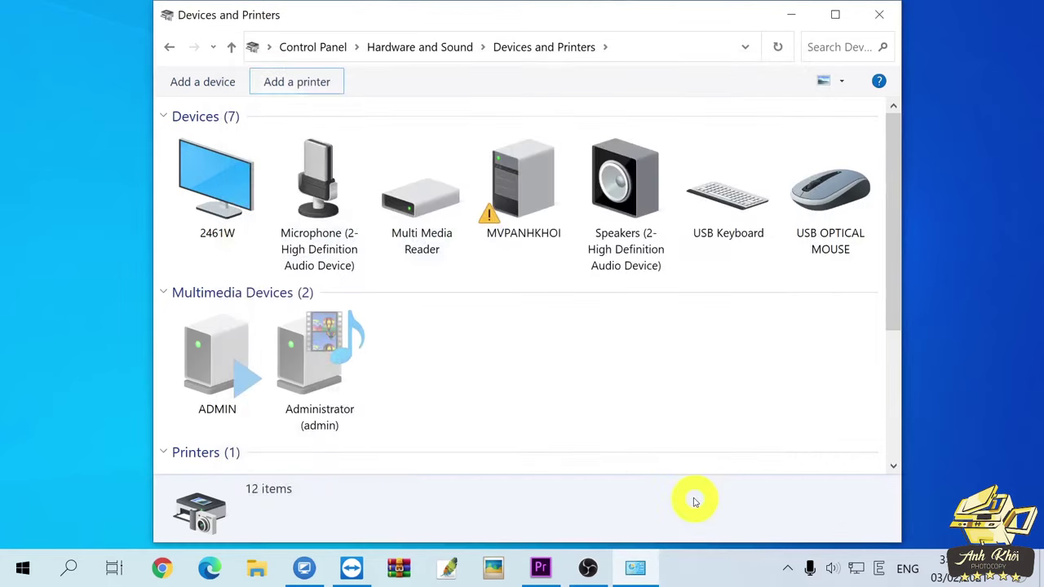
# Open the Printing Defaults of the RICOH MP 6054 PCL 6 from its advanced printer properties
pyautogui.moveTo(890, 237); pyautogui.dragTo(892, 334)
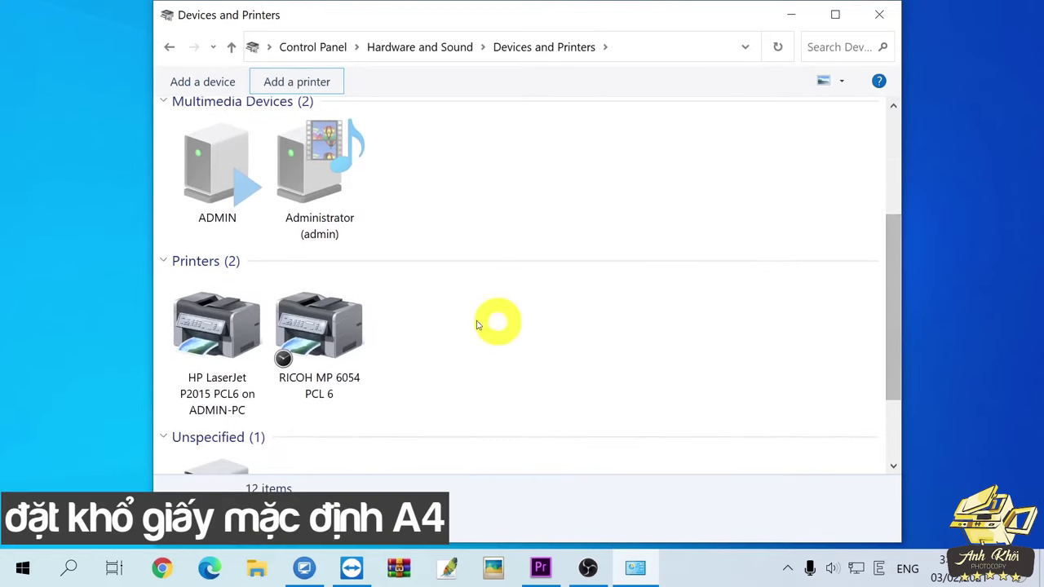
pyautogui.rightClick(301, 339)
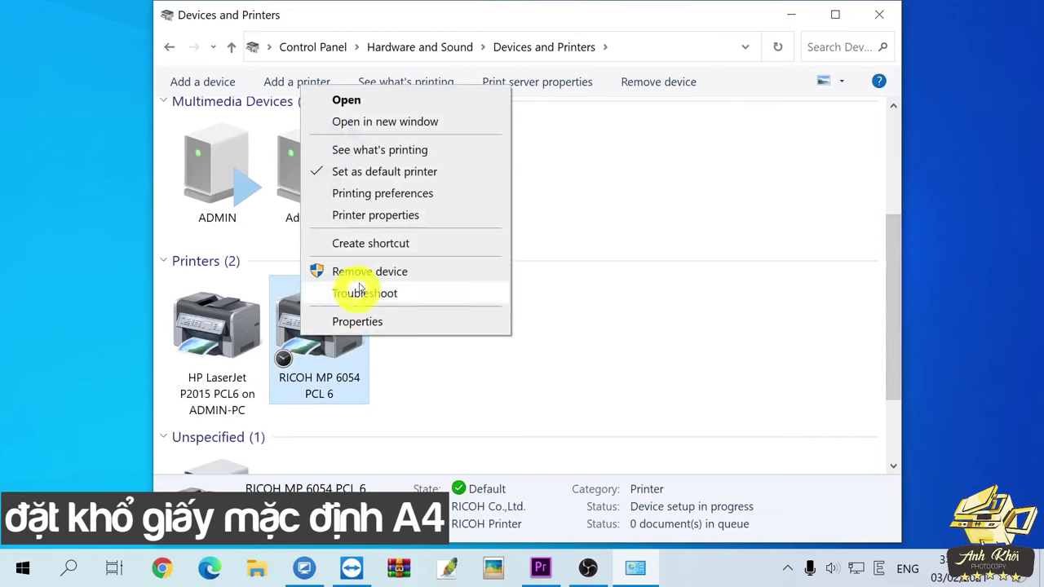
pyautogui.click(378, 217)
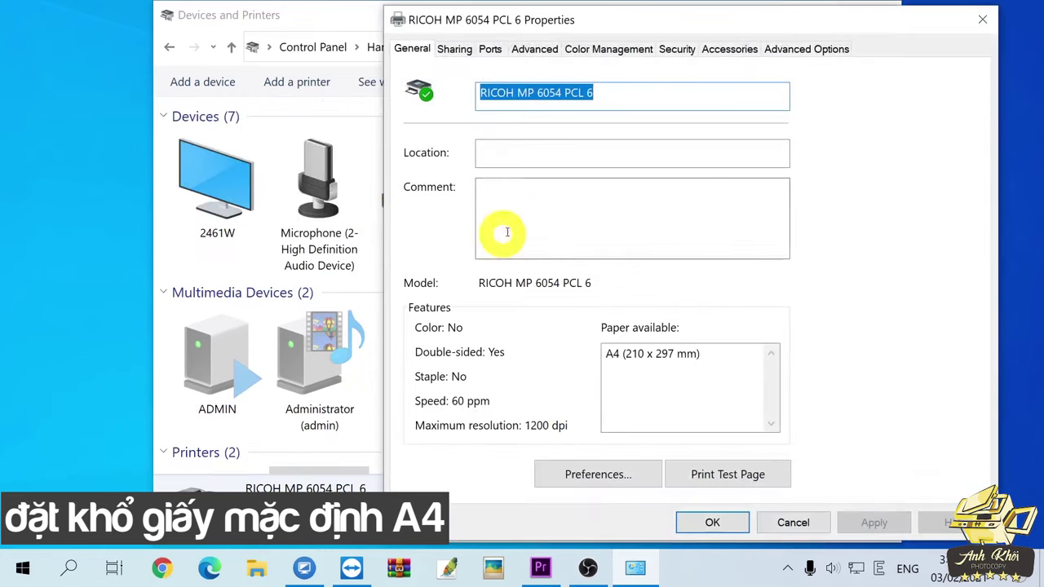
pyautogui.click(540, 51)
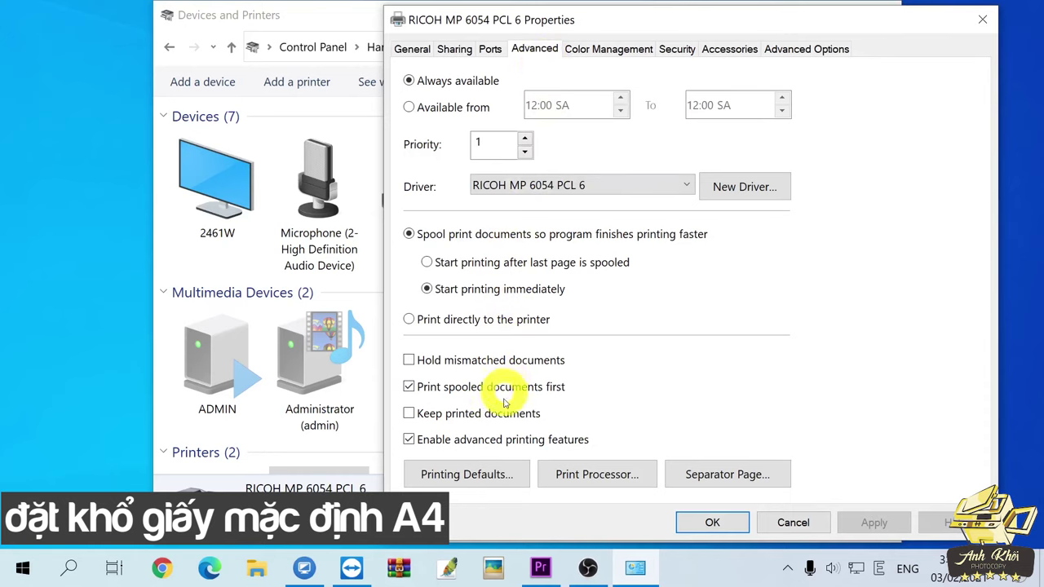
pyautogui.click(509, 473)
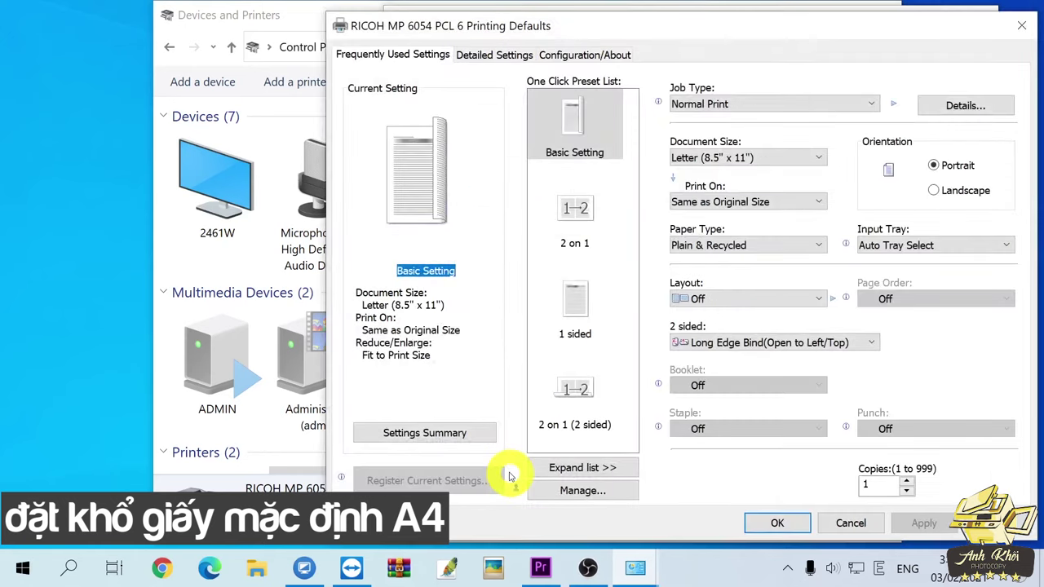
# Set the printing defaults to the 1 sided preset with document size A4 (210 x 297 mm), save them, and close Devices and Printers
pyautogui.click(575, 298)
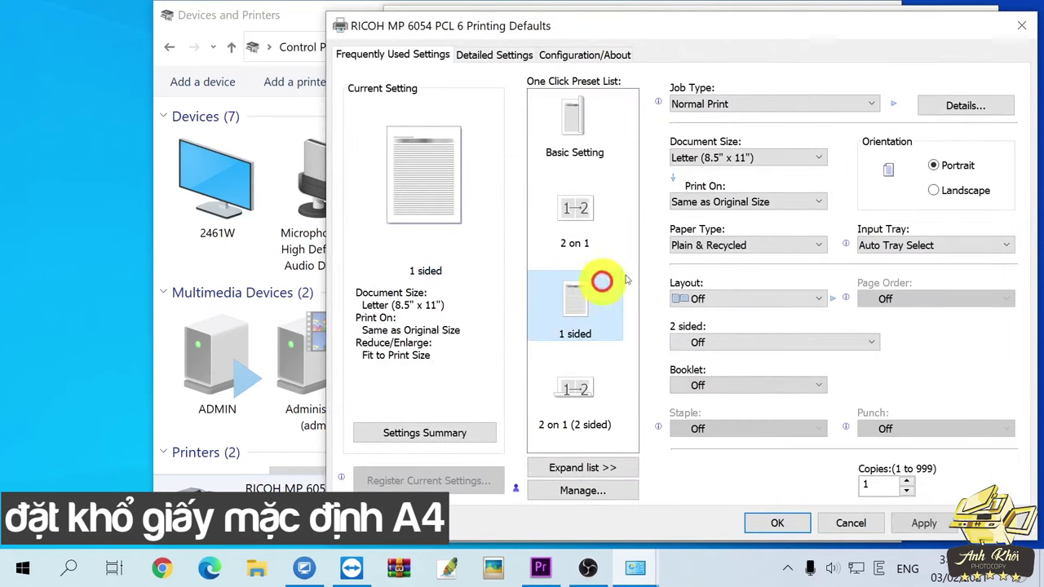
pyautogui.click(699, 157)
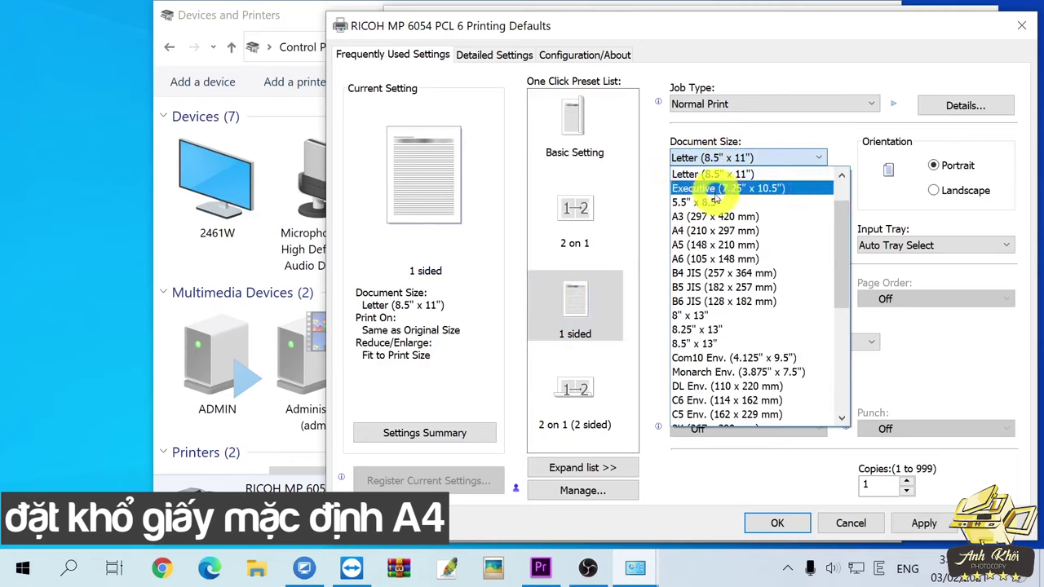
pyautogui.click(717, 231)
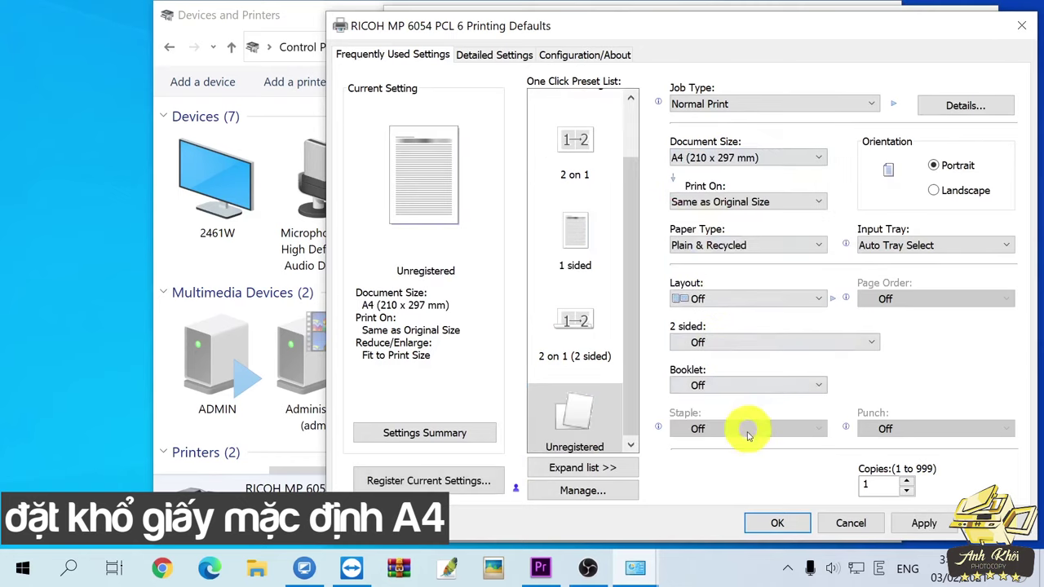
pyautogui.click(771, 522)
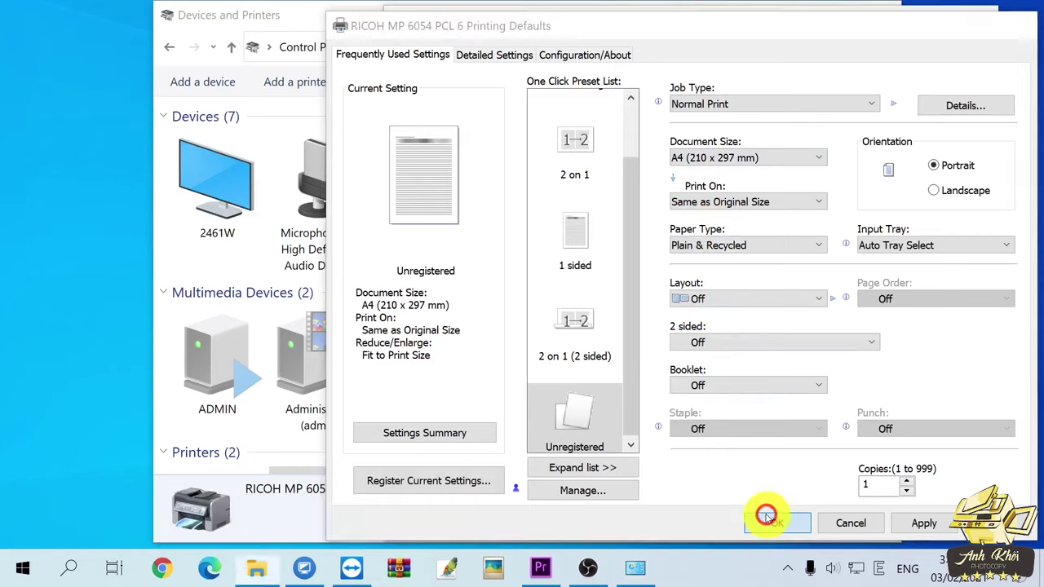
pyautogui.click(738, 526)
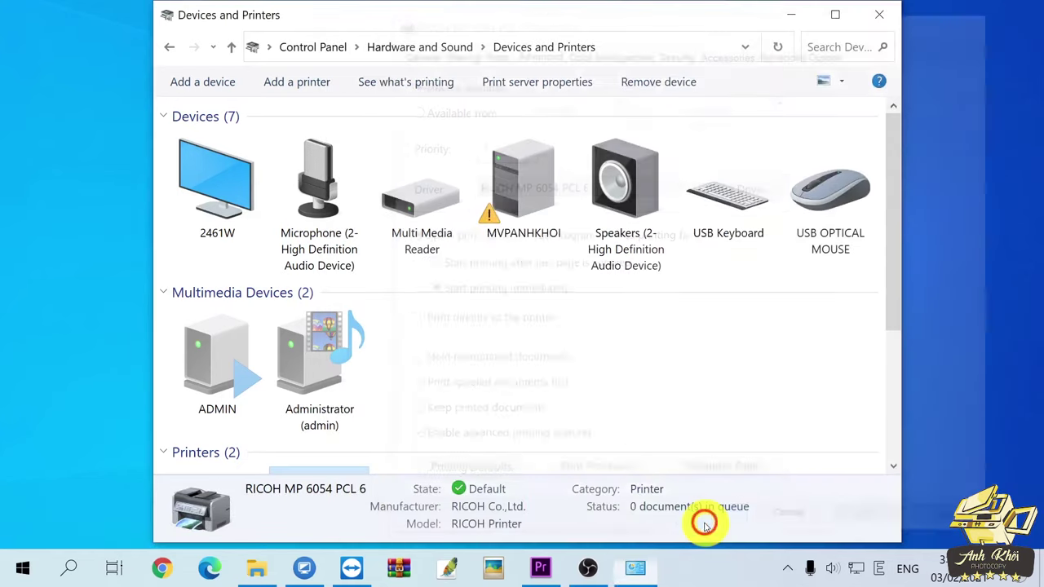
pyautogui.click(870, 25)
pyautogui.click(812, 65)
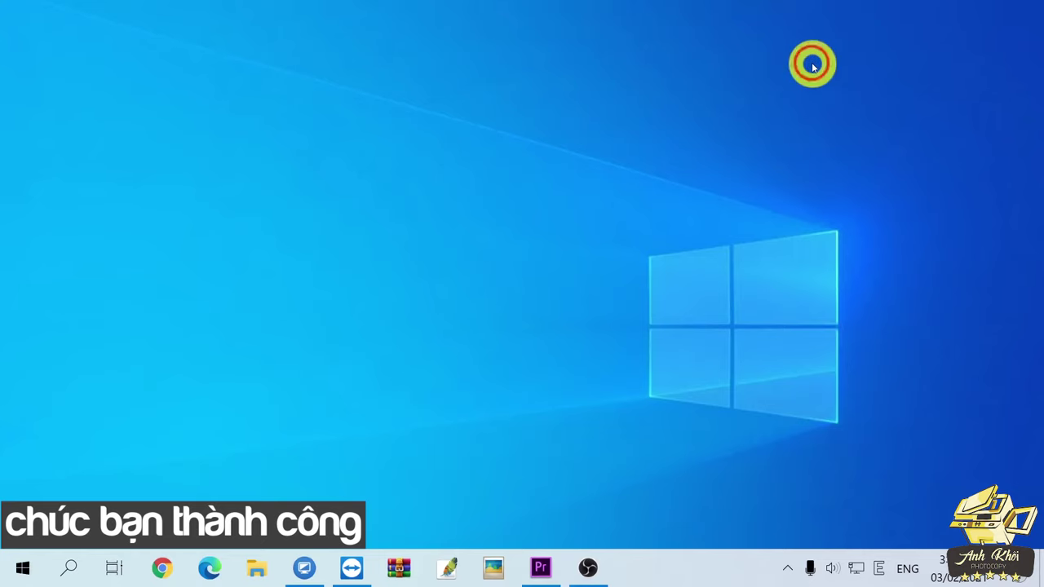